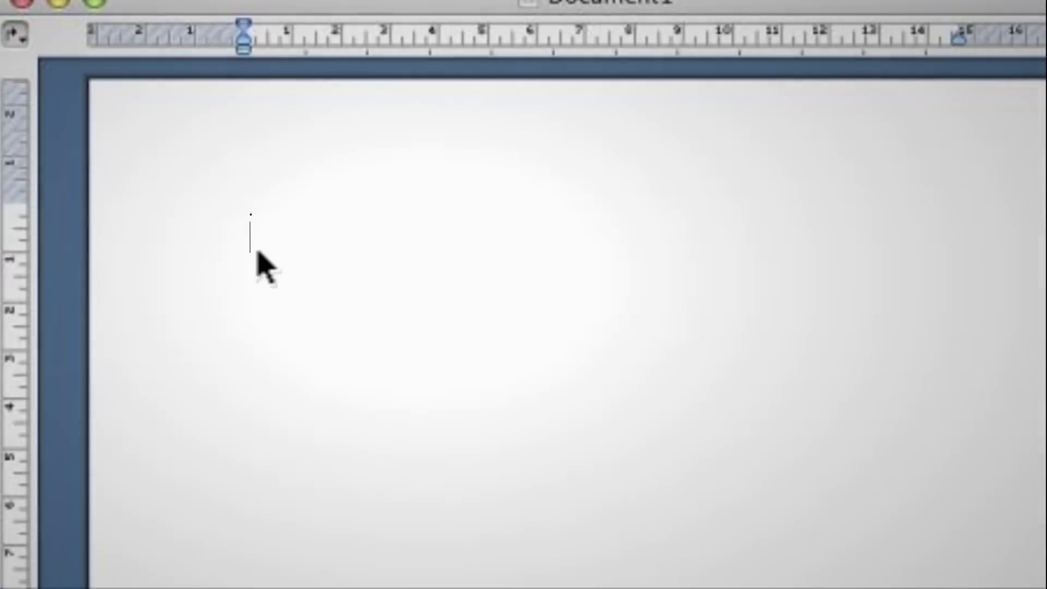
# - Type the intro line 'Today's video is on Speed Up Windows 7!!!!!' into the blank document
pyautogui.write("Today's video is on ")
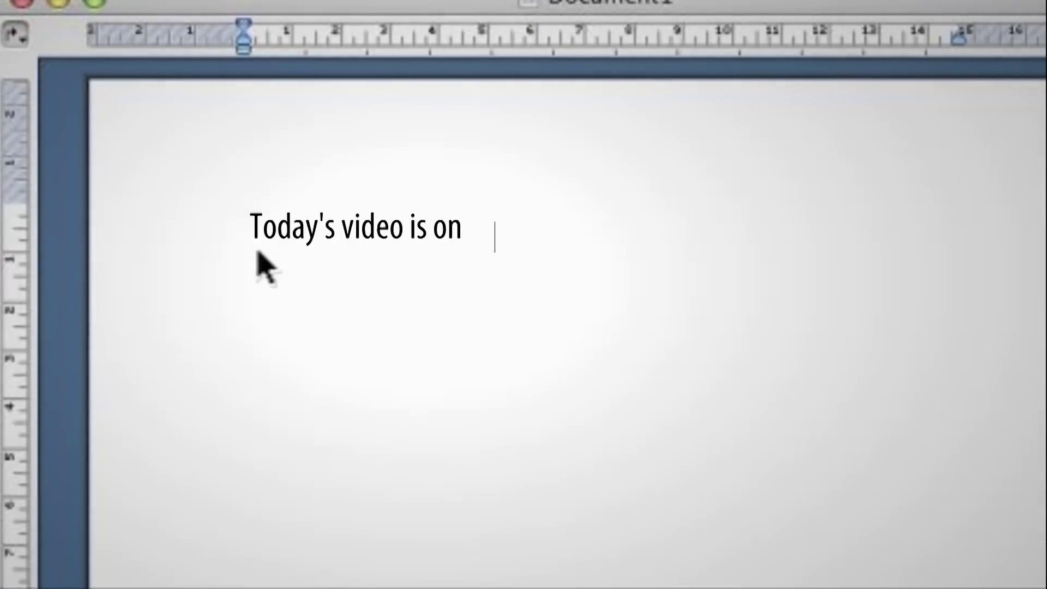
pyautogui.write('Speed Up Windows 7!!!!!')
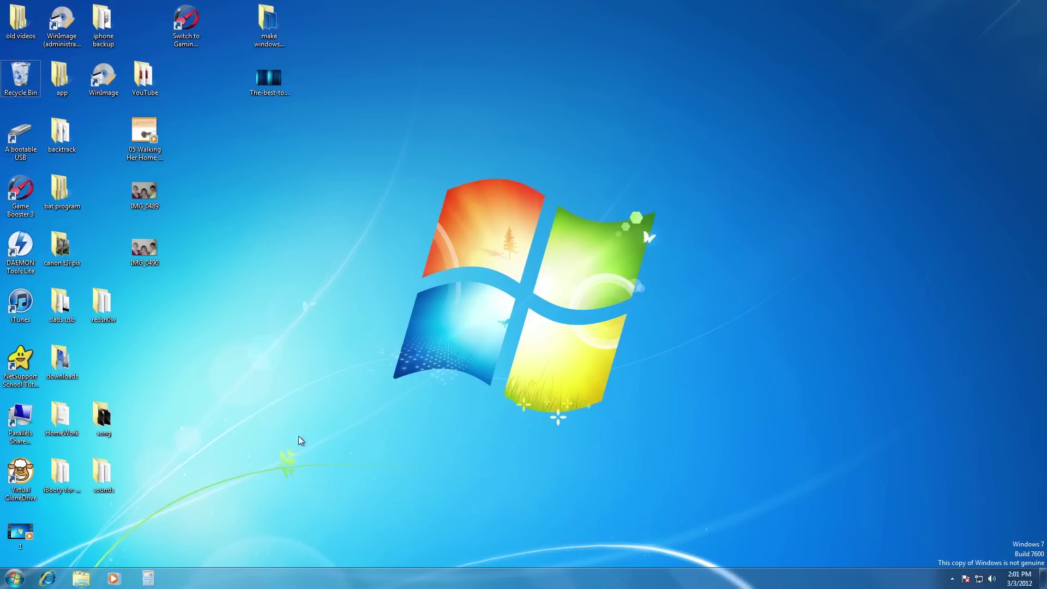
pyautogui.click(15, 582)
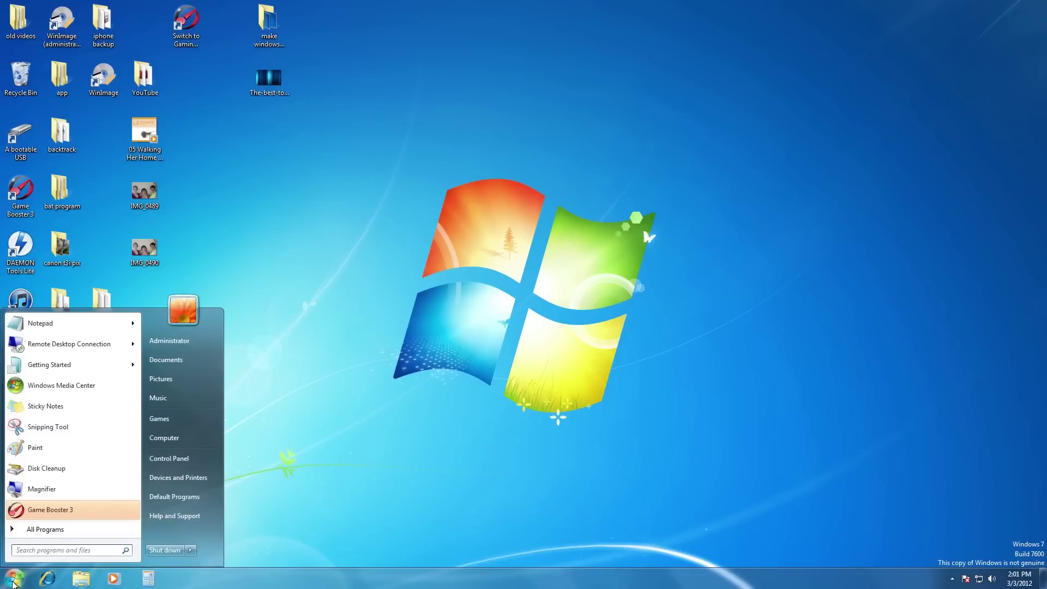
pyautogui.rightClick(176, 440)
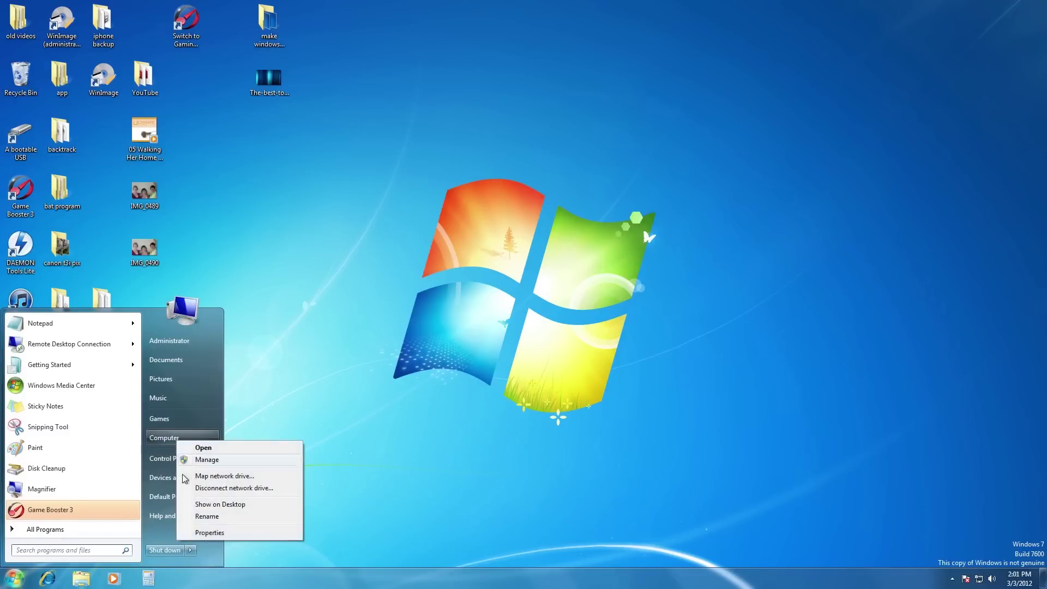
pyautogui.click(197, 529)
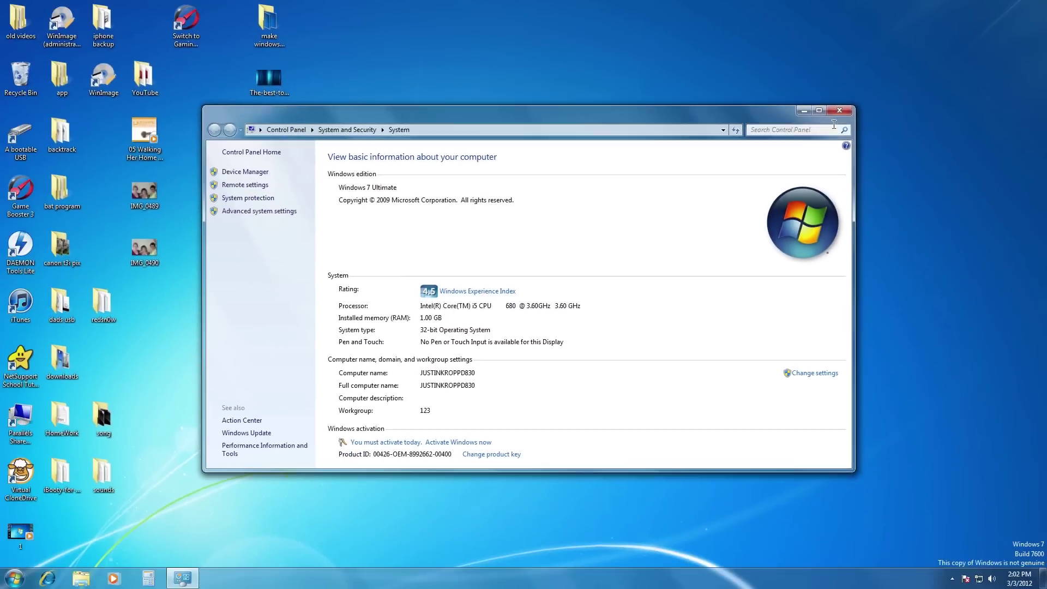
pyautogui.click(848, 107)
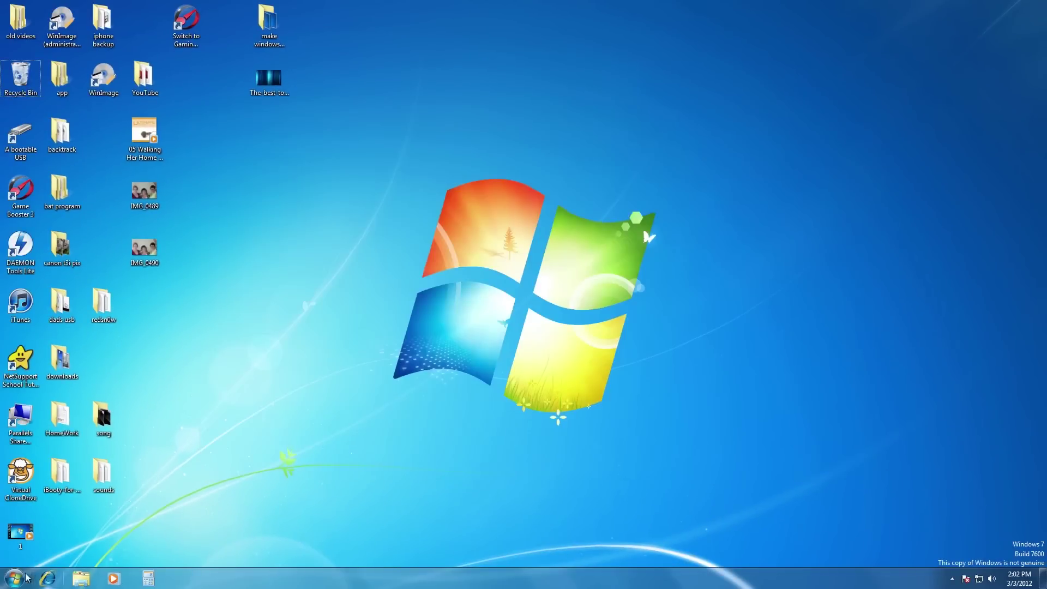
pyautogui.click(15, 579)
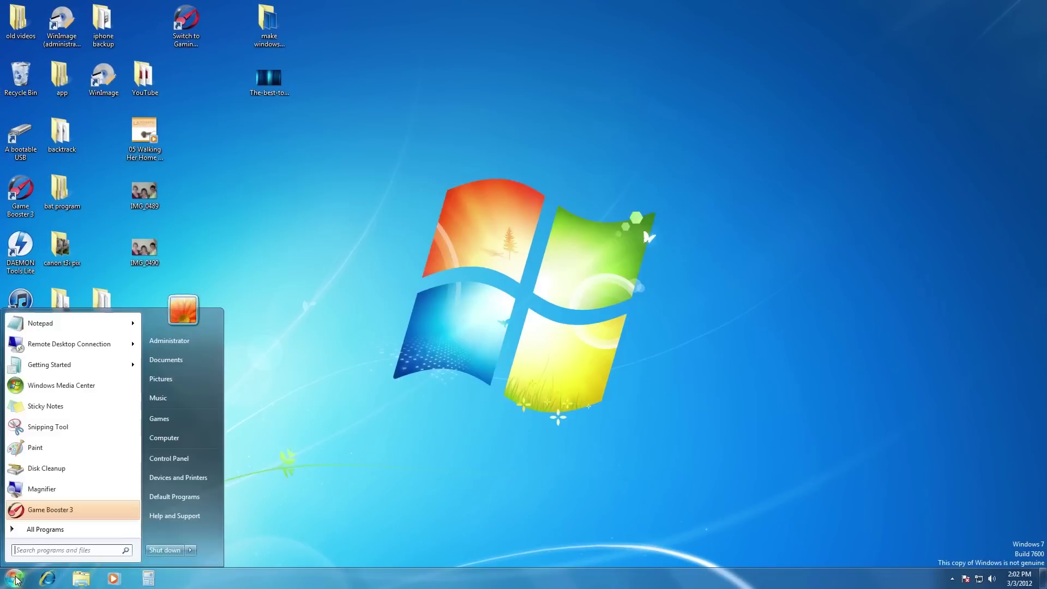
# - Open Removable Disk (J:) Properties from Computer and view its ReadyBoost tab
pyautogui.click(190, 436)
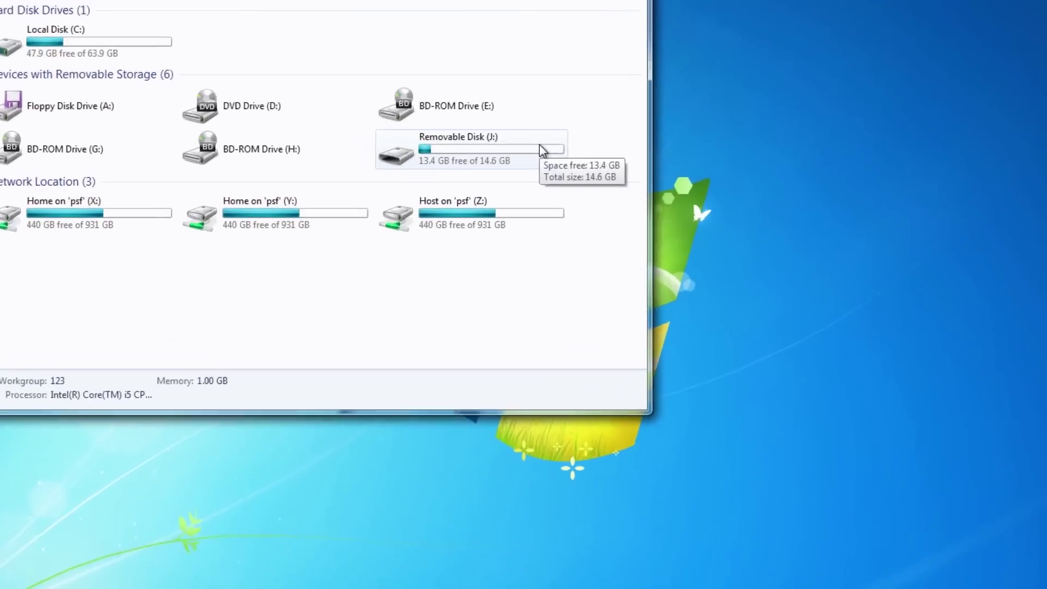
pyautogui.rightClick(535, 189)
pyautogui.click(526, 138)
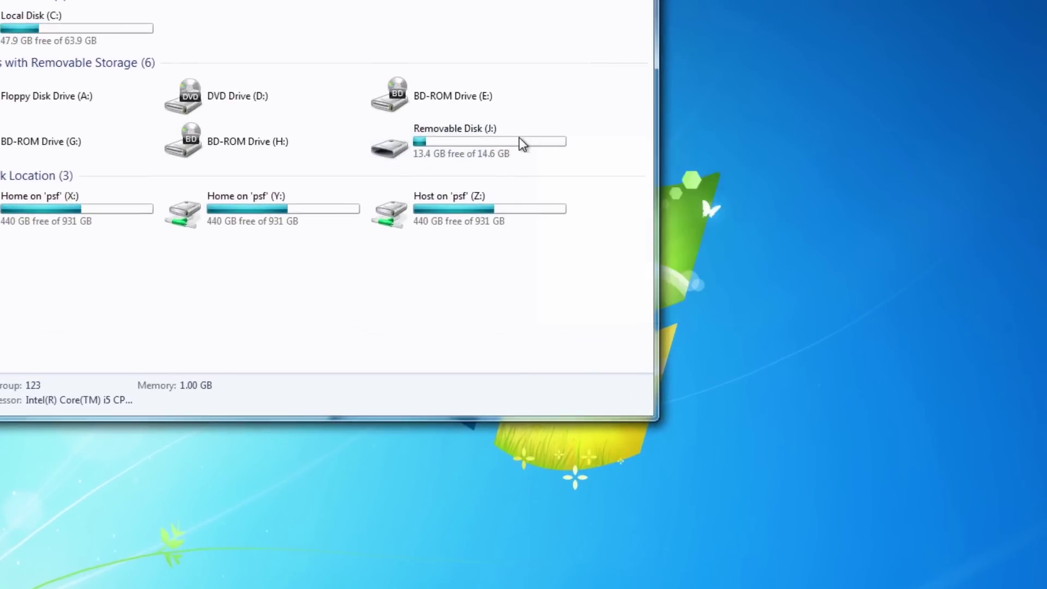
pyautogui.click(519, 138)
pyautogui.rightClick(519, 137)
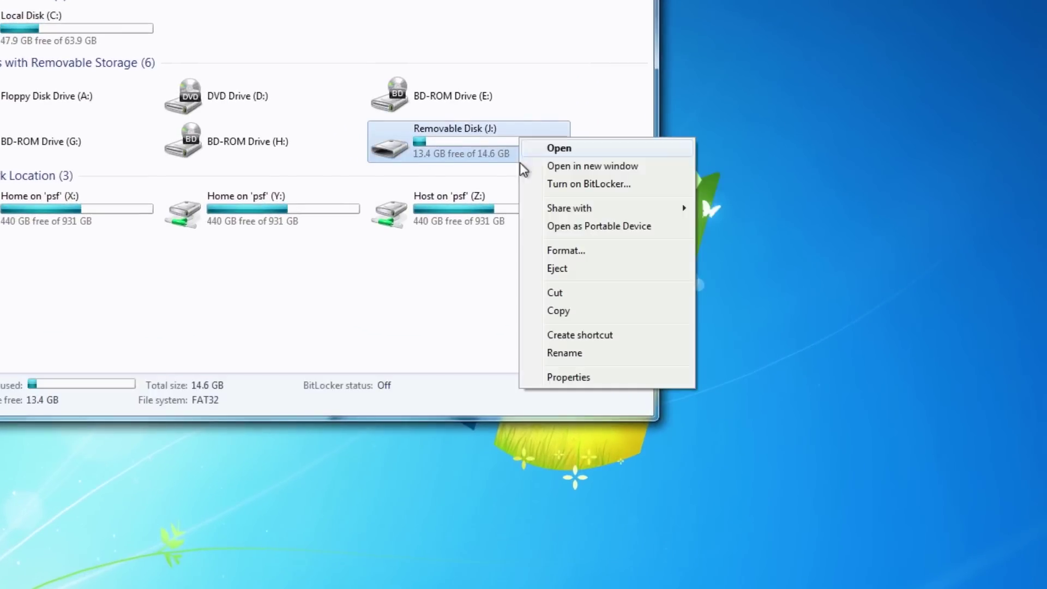
pyautogui.click(553, 378)
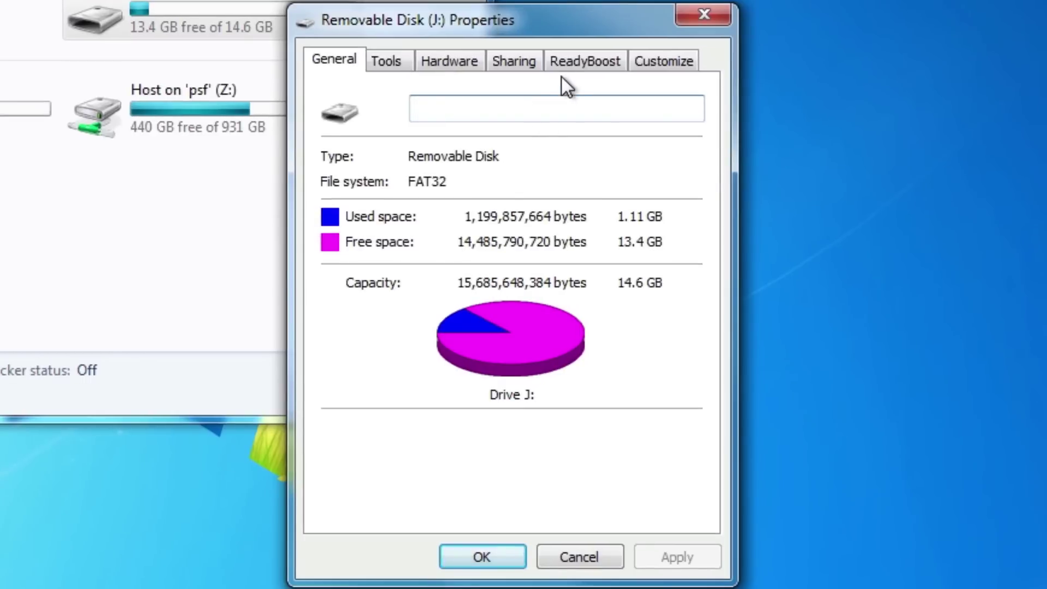
pyautogui.click(563, 65)
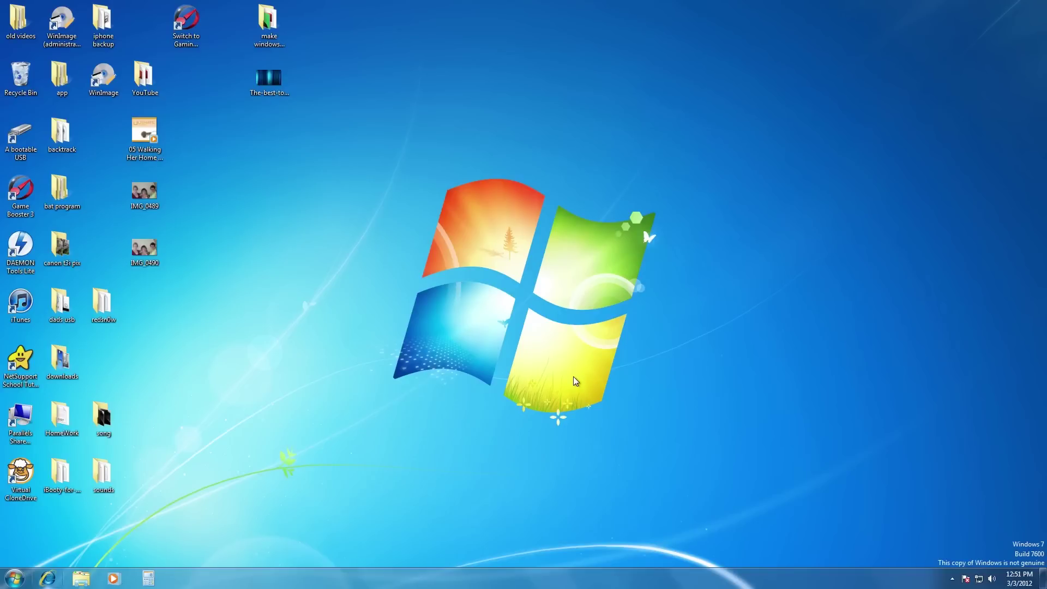
pyautogui.click(16, 577)
# - Run msconfig and confirm startup items with only the two Parallels entries enabled
pyautogui.write('msconfig')
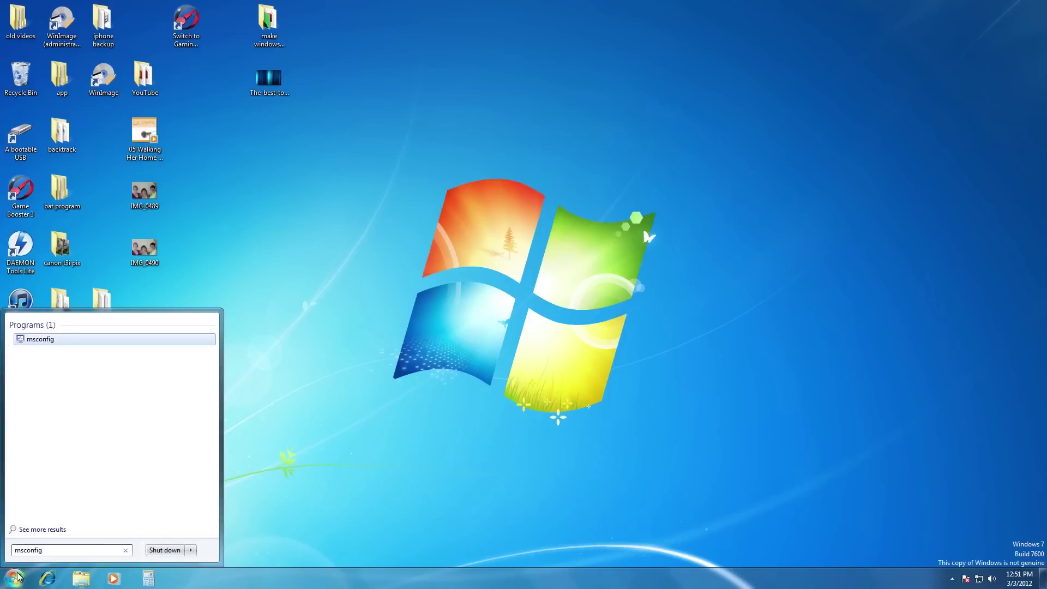
pyautogui.press('Return')
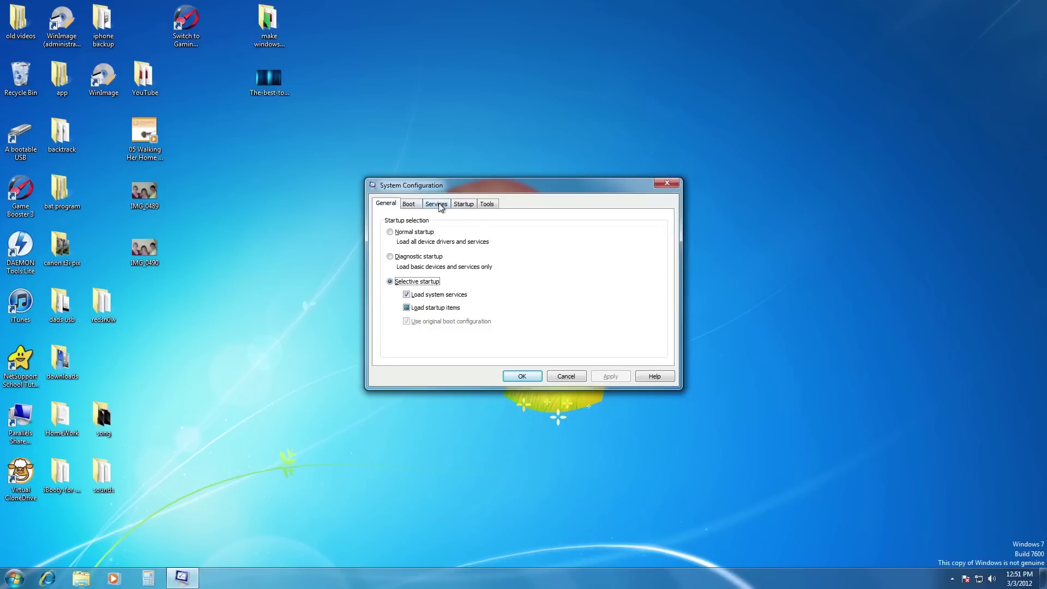
pyautogui.click(461, 205)
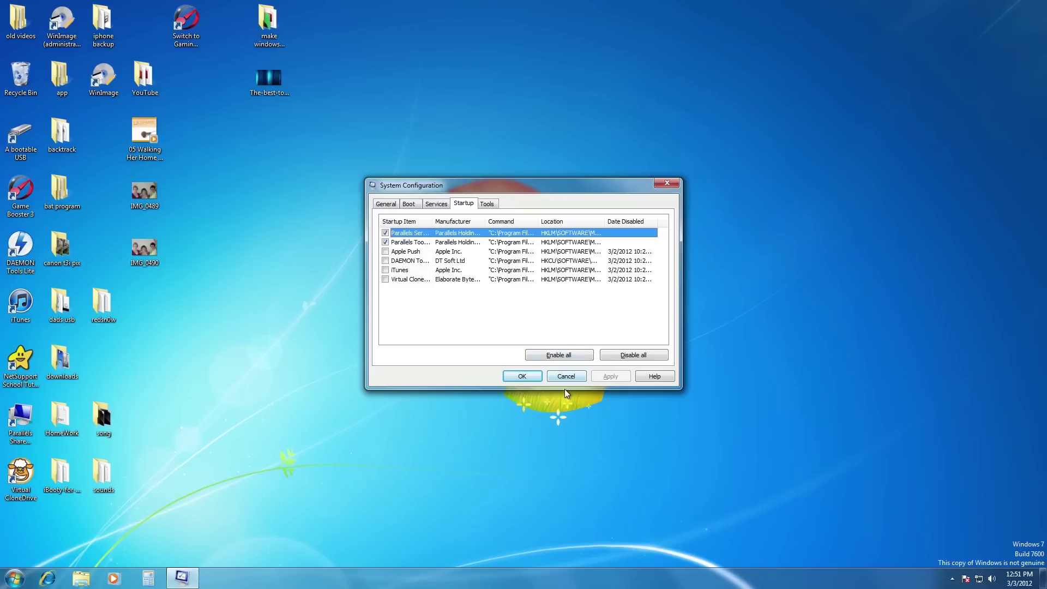
pyautogui.click(533, 378)
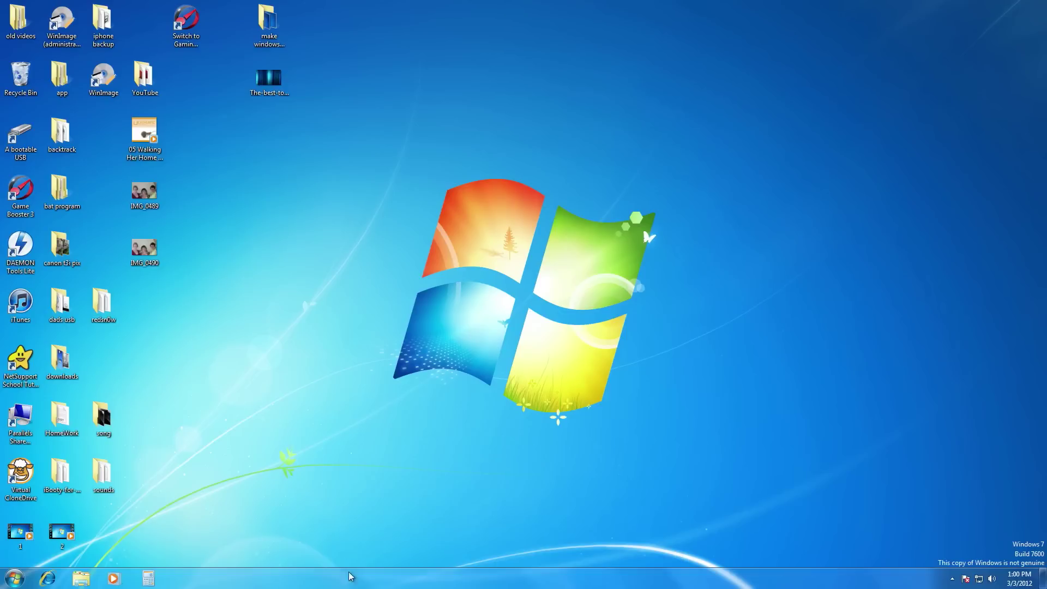
# - Open the System Properties dialog for Computer and centre it on screen
pyautogui.click(24, 577)
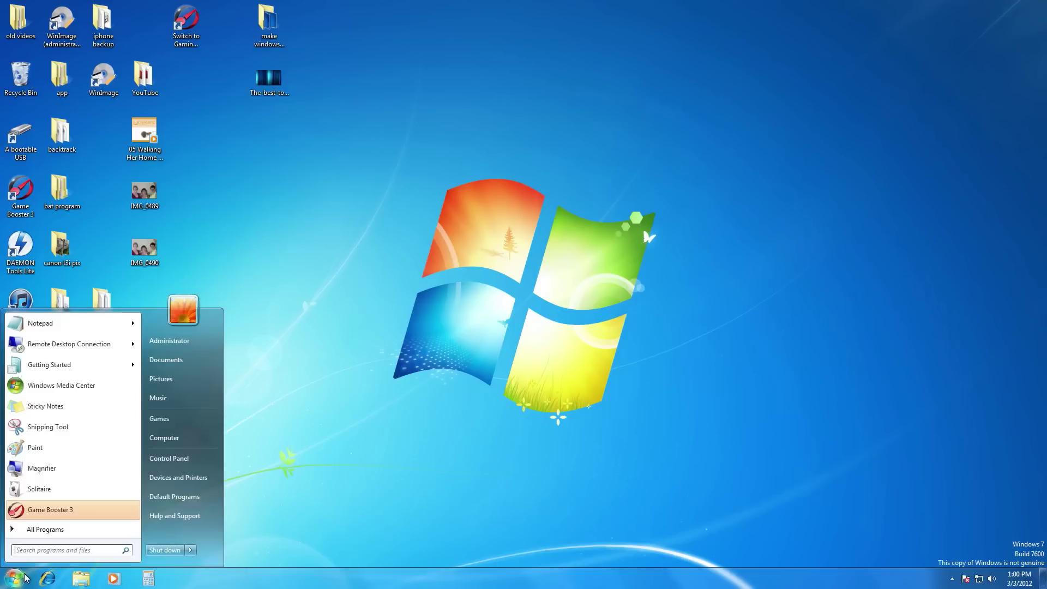
pyautogui.rightClick(165, 438)
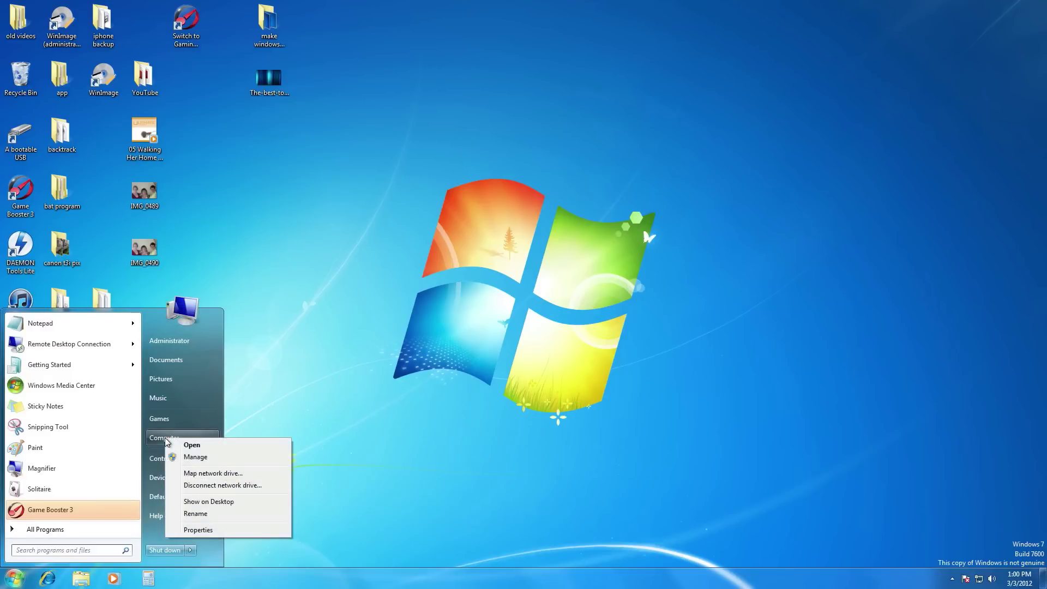
pyautogui.click(207, 529)
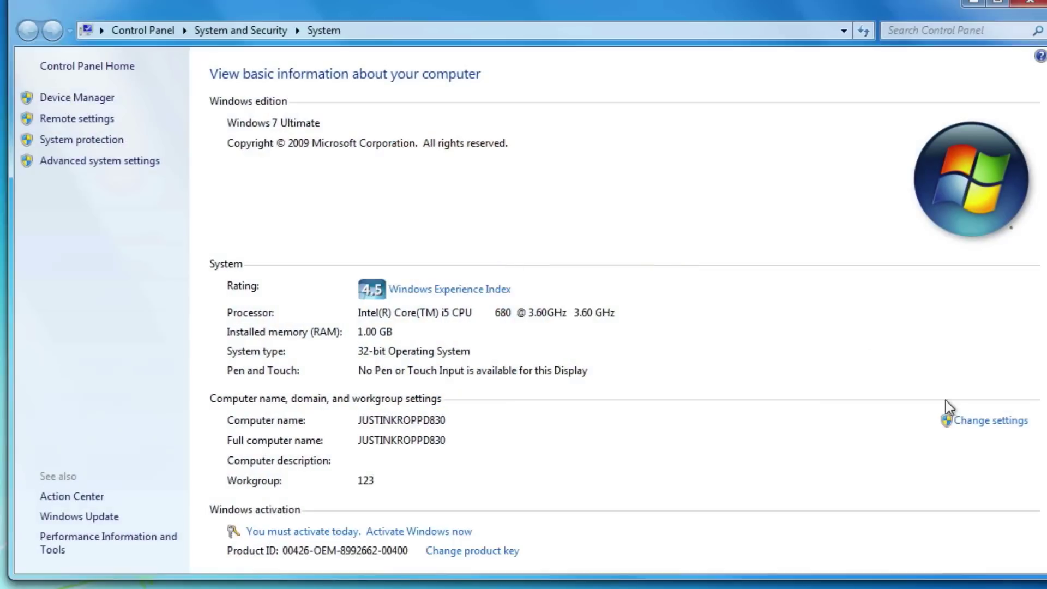
pyautogui.click(968, 421)
pyautogui.moveTo(11, 2); pyautogui.dragTo(425, 165)
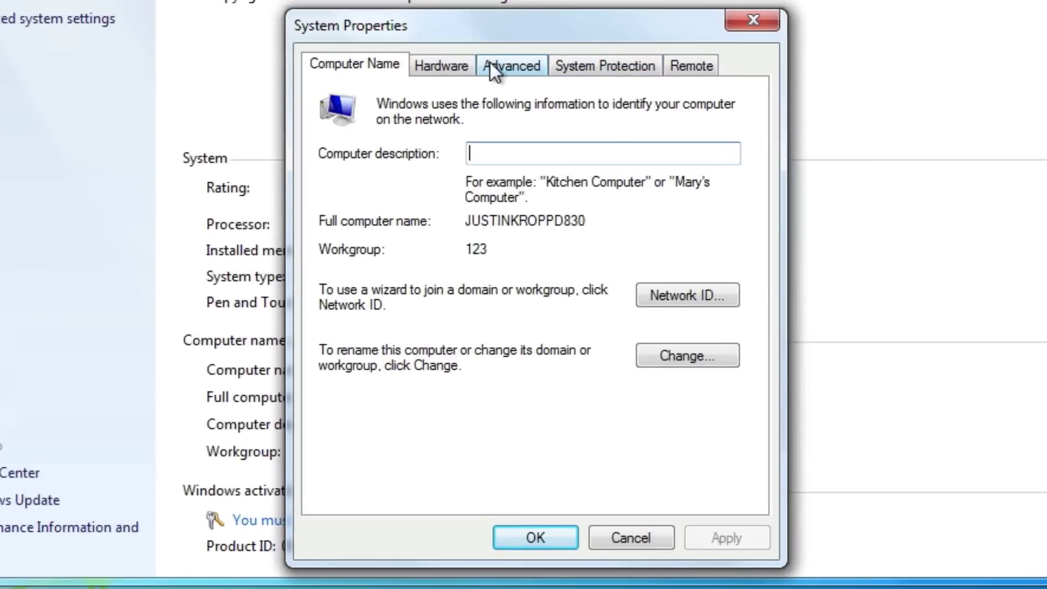
# - Select 'Adjust for best performance' in Performance Options and apply it
pyautogui.click(490, 68)
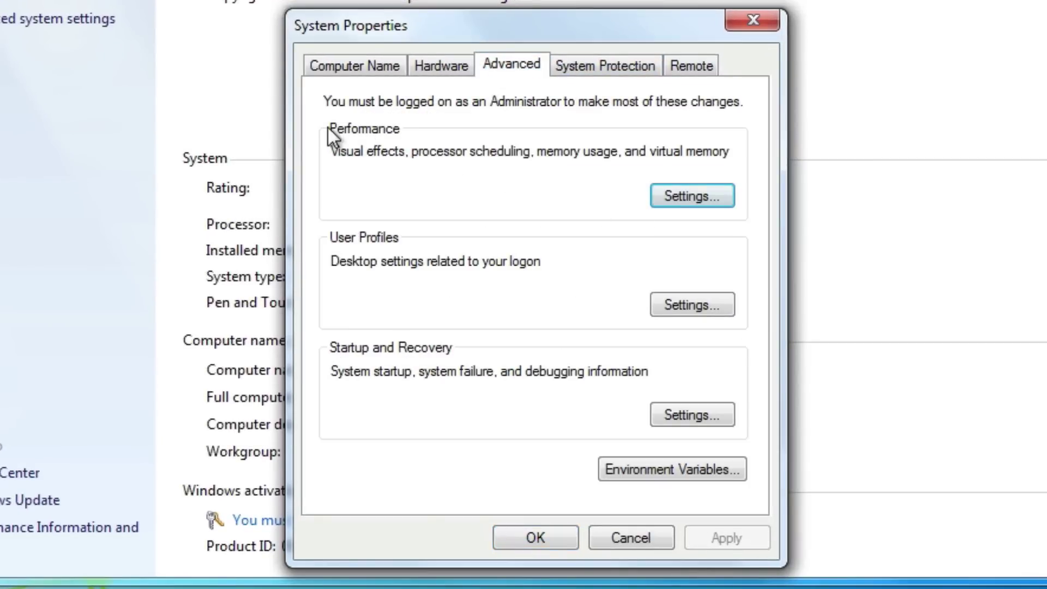
pyautogui.click(694, 193)
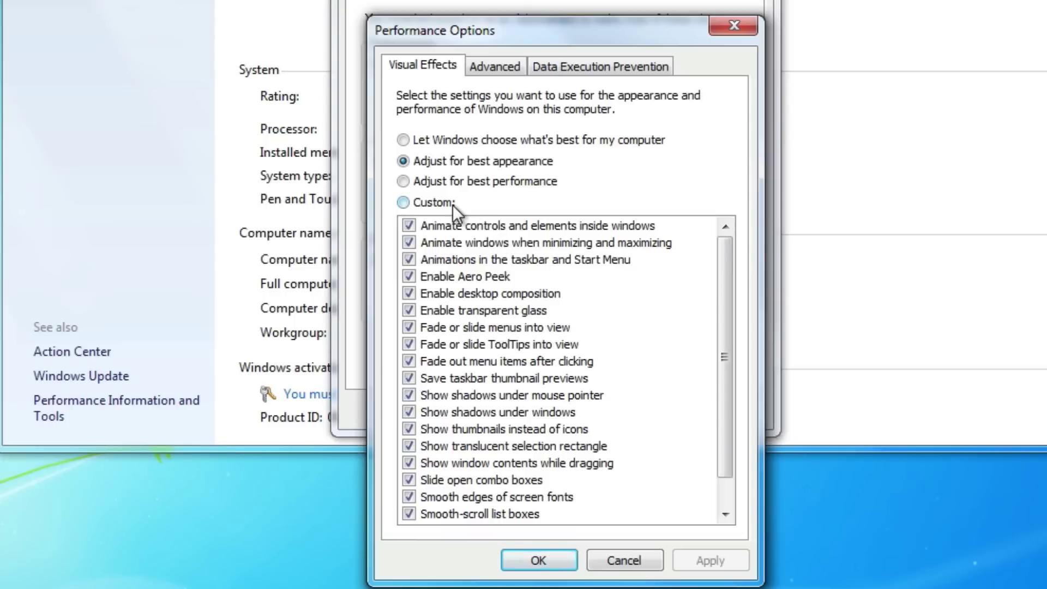
pyautogui.click(453, 181)
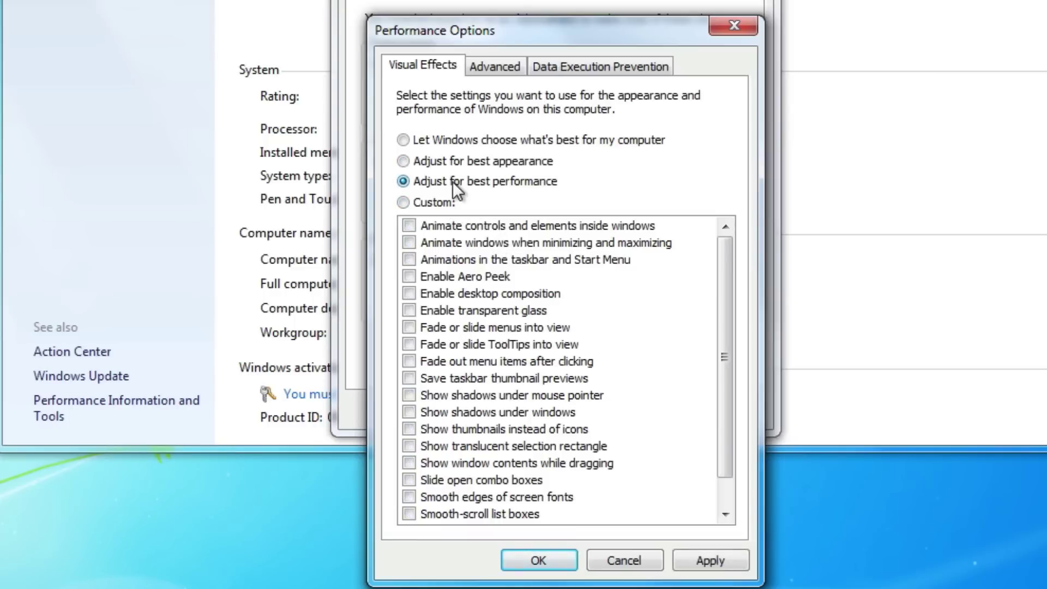
pyautogui.click(709, 561)
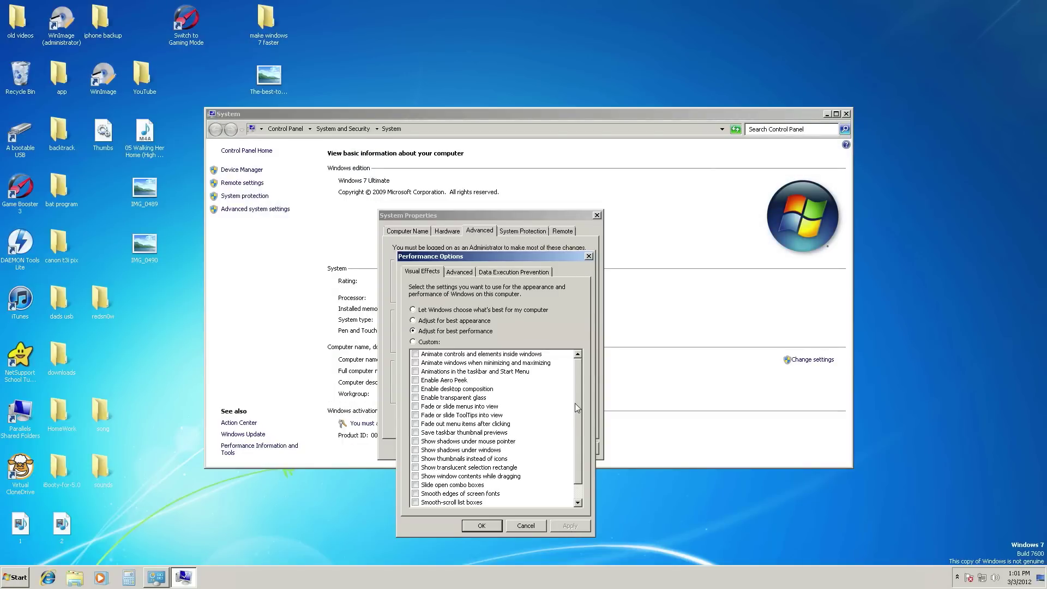
pyautogui.scroll(-1, 512, 485)
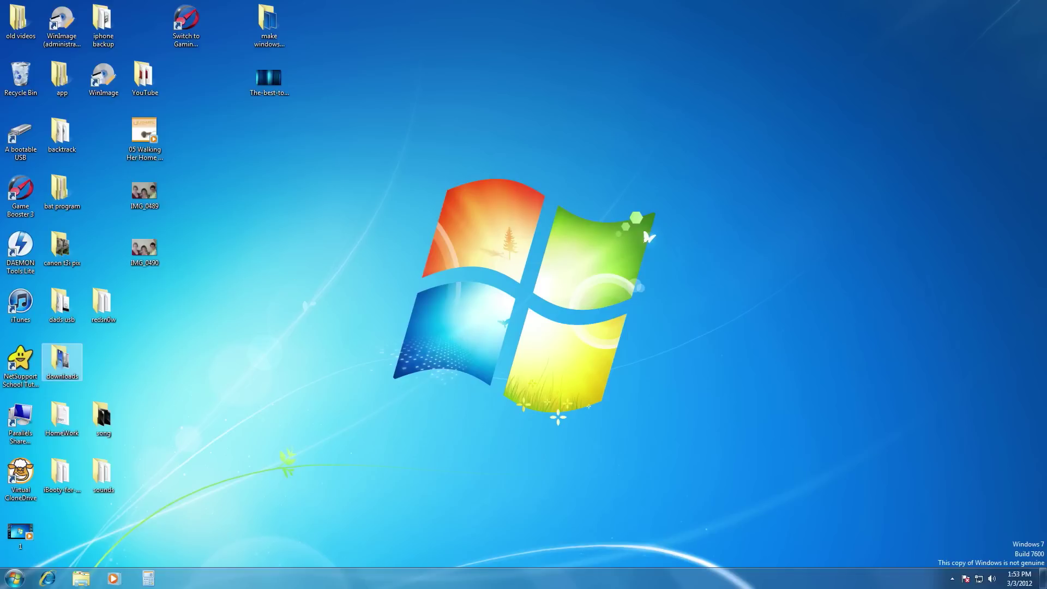
# - Run Disk Cleanup on C: with Offline Webpages and Recycle Bin ticked, freeing 49.9 MB
pyautogui.click(13, 571)
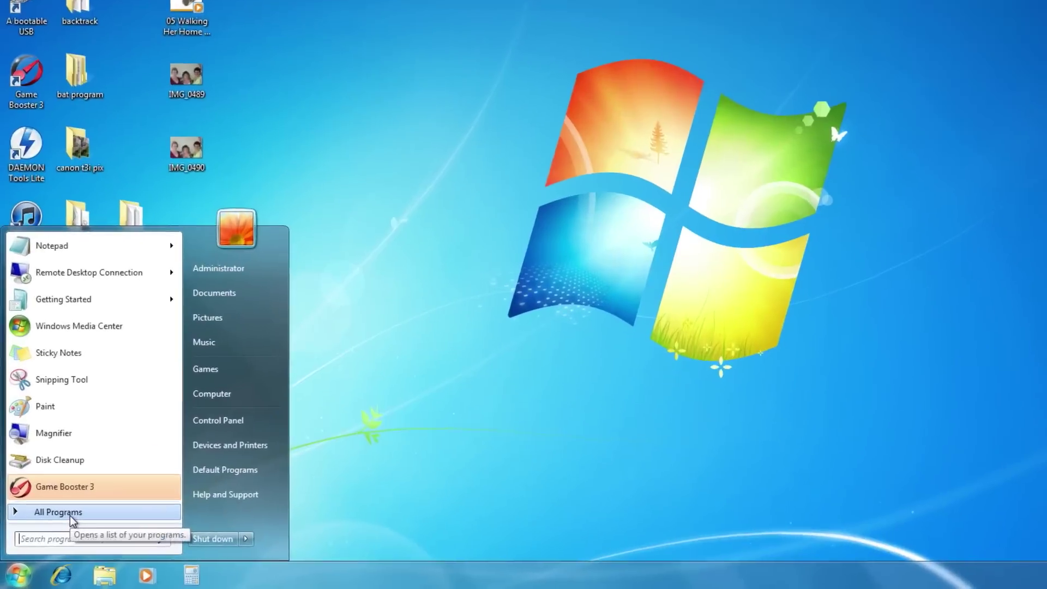
pyautogui.click(66, 512)
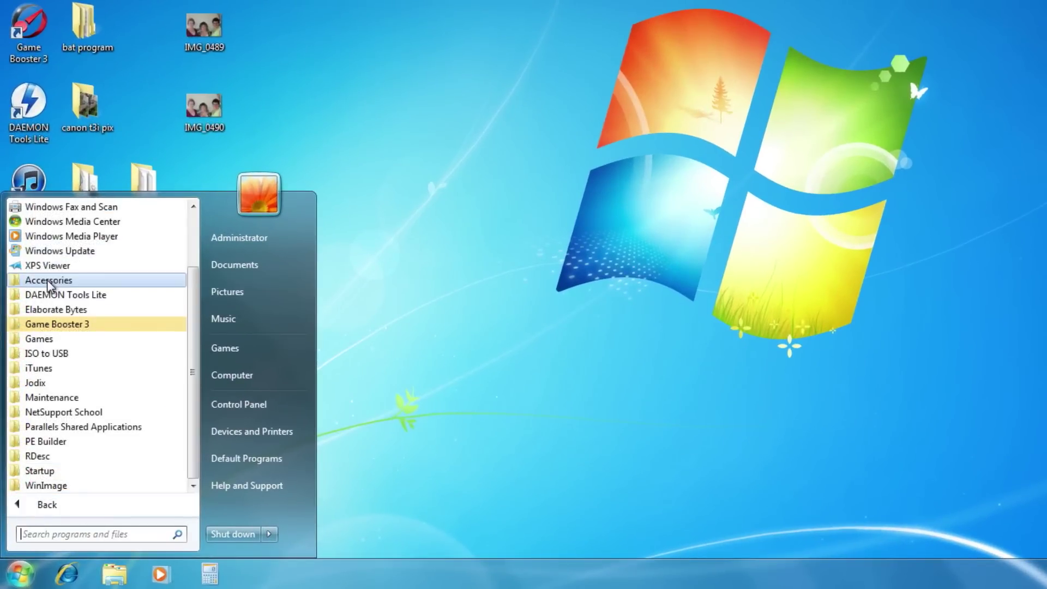
pyautogui.click(48, 280)
pyautogui.click(98, 470)
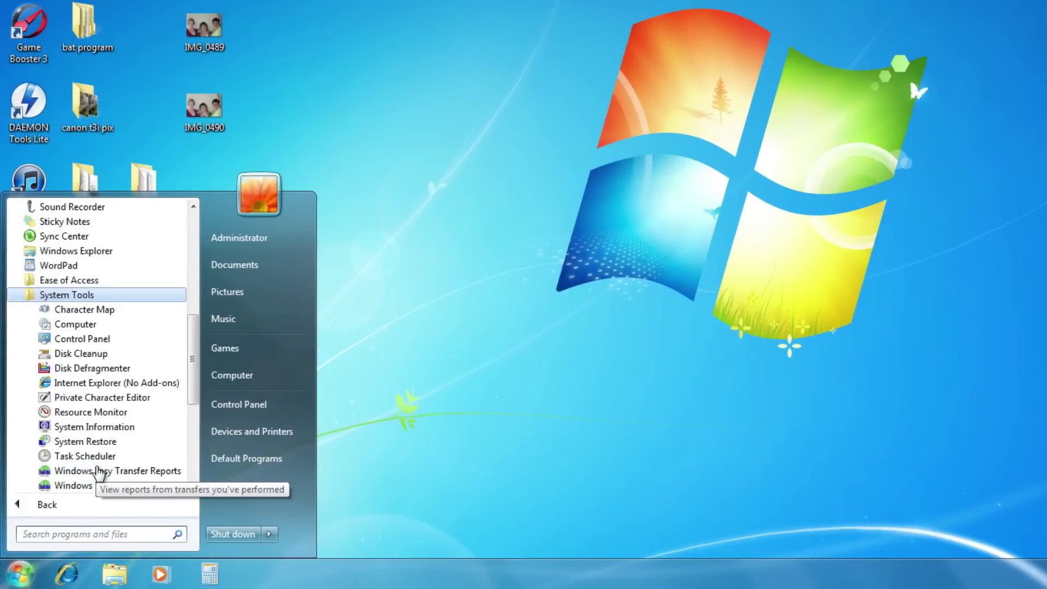
pyautogui.click(74, 354)
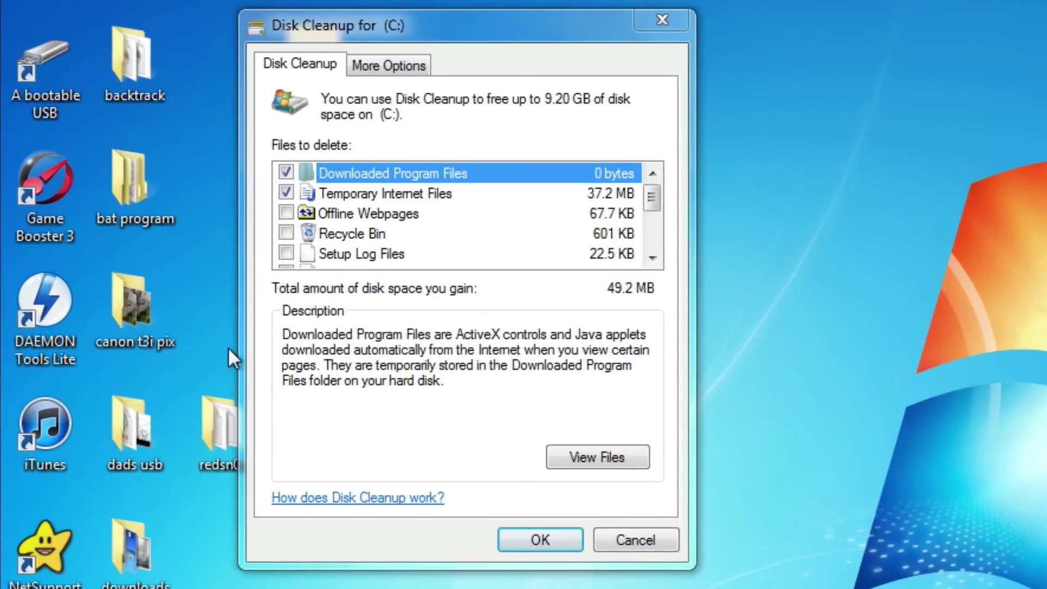
pyautogui.click(286, 213)
pyautogui.click(286, 233)
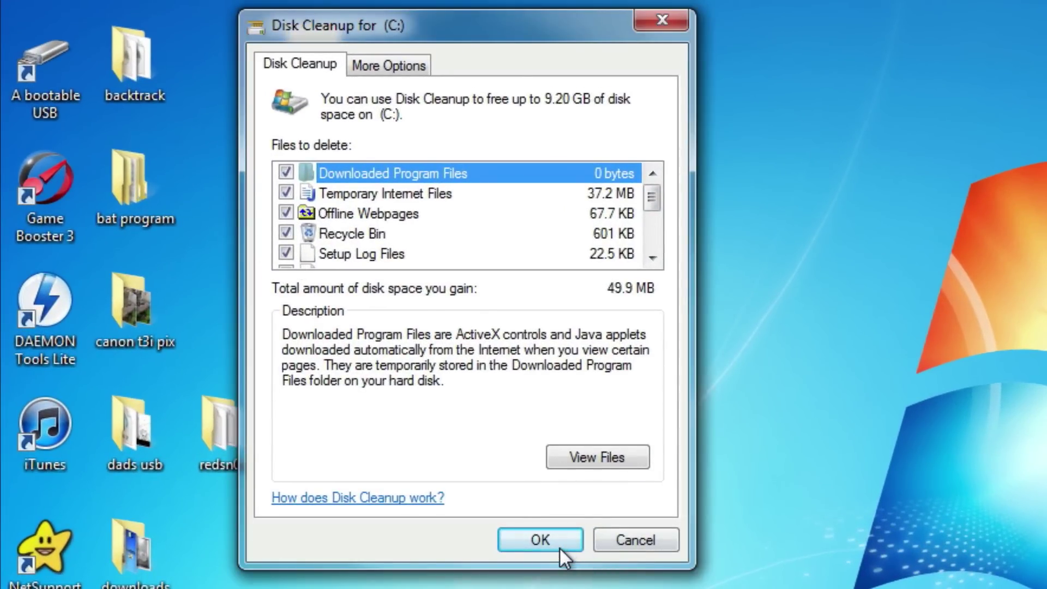
pyautogui.click(600, 541)
# - Launch Disk Defragmenter from System Tools and analyse the disks for fragmentation
pyautogui.click(48, 569)
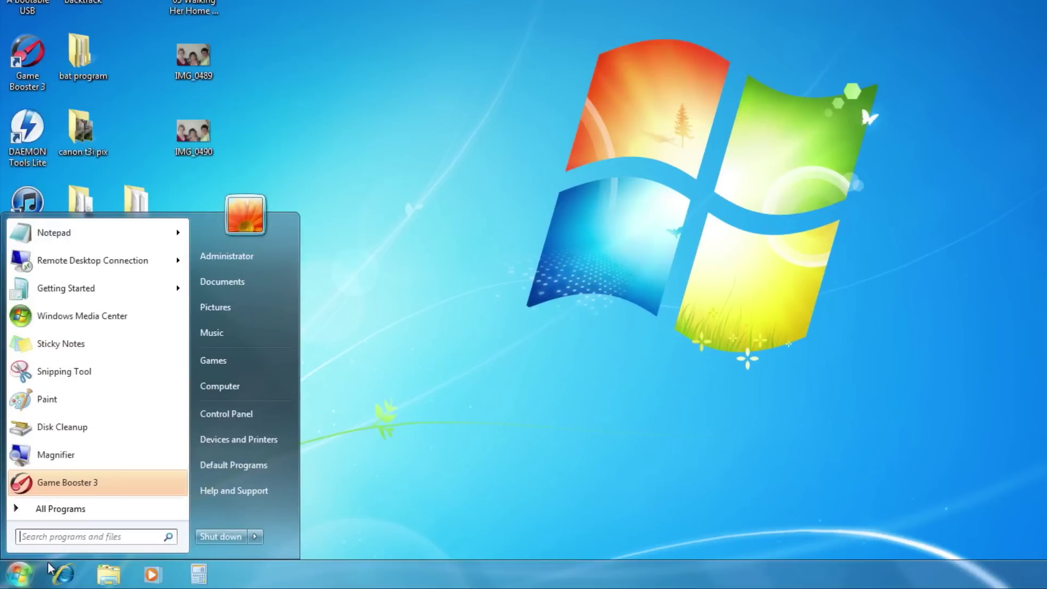
pyautogui.click(62, 509)
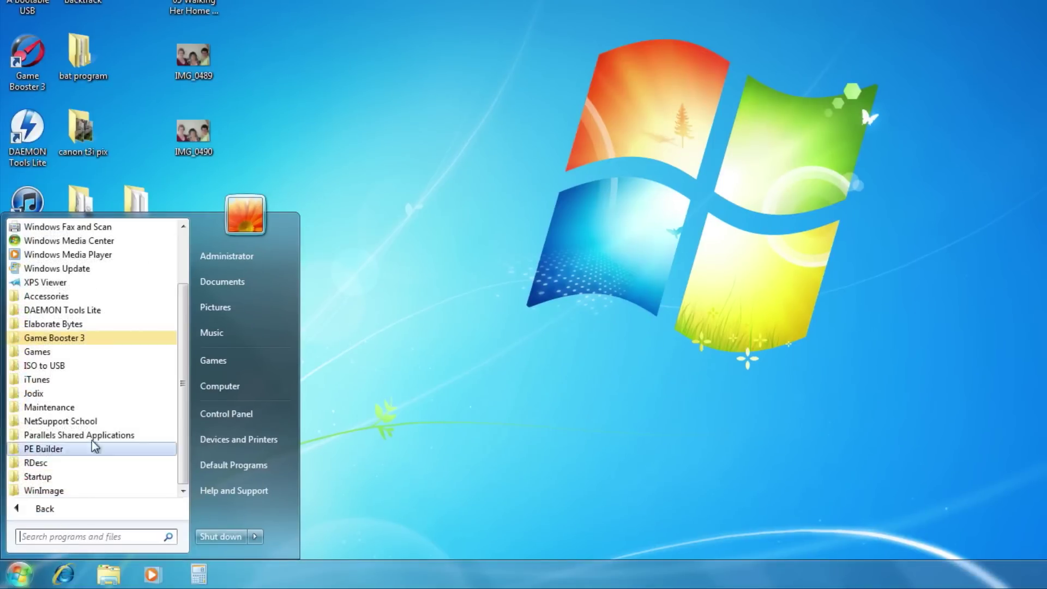
pyautogui.click(64, 298)
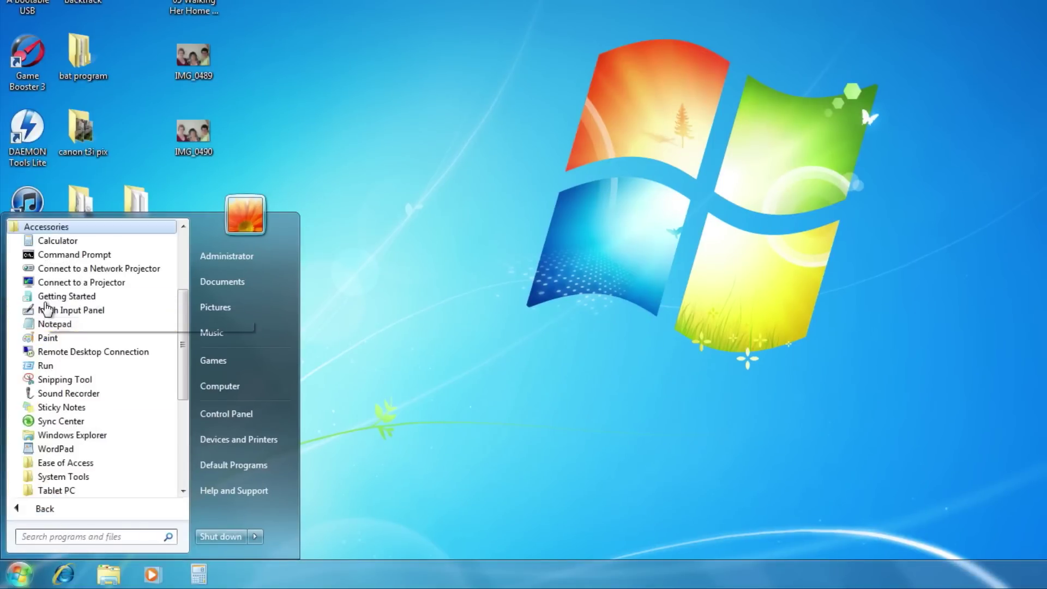
pyautogui.click(80, 478)
pyautogui.click(108, 381)
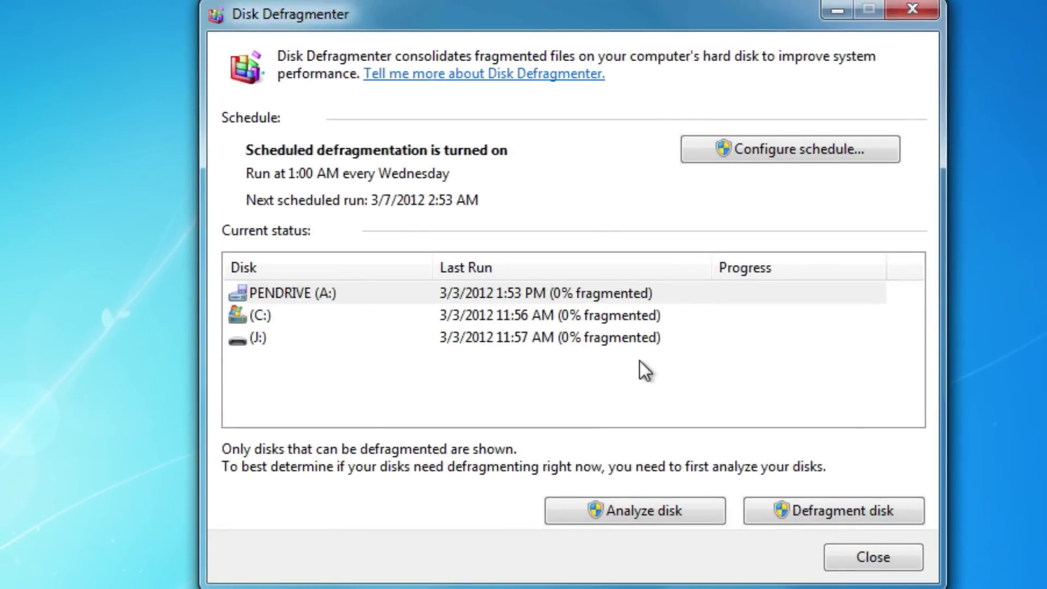
pyautogui.click(614, 512)
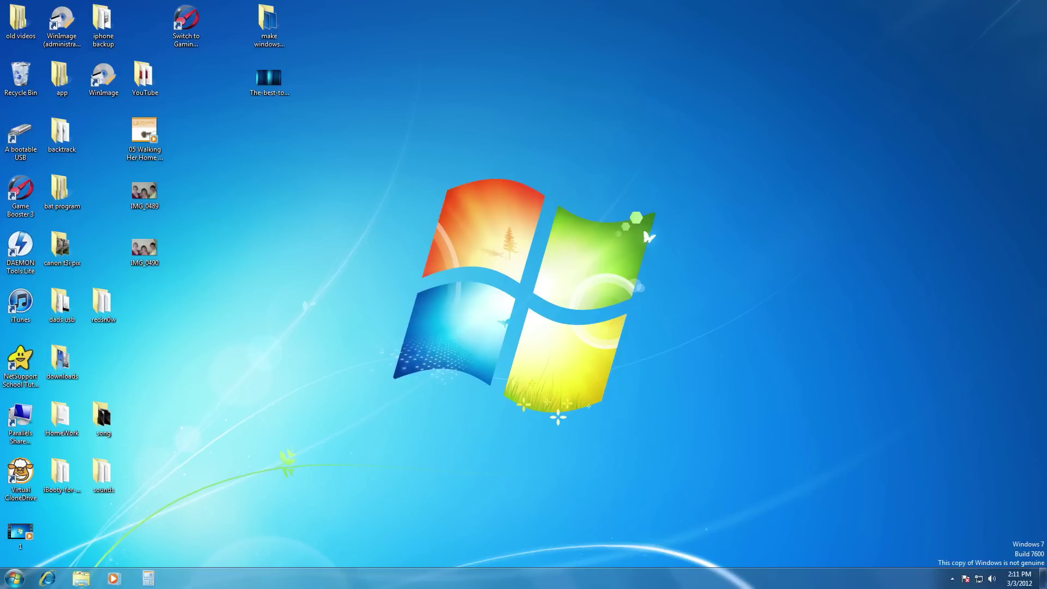
# - Open Windows Search properties under Computer Management's Services and show its startup type list
pyautogui.click(4, 577)
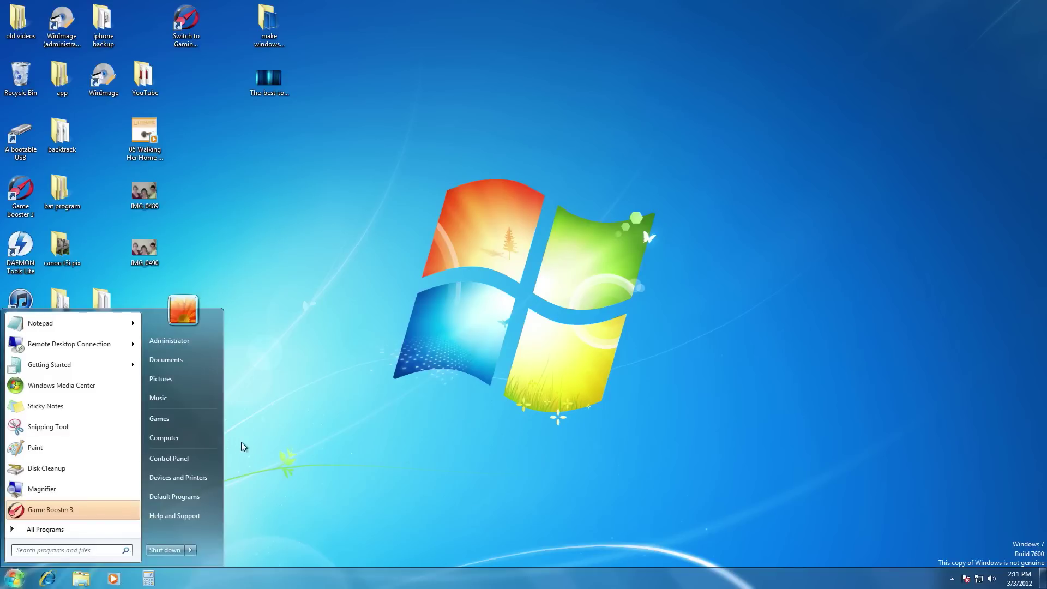
pyautogui.rightClick(213, 444)
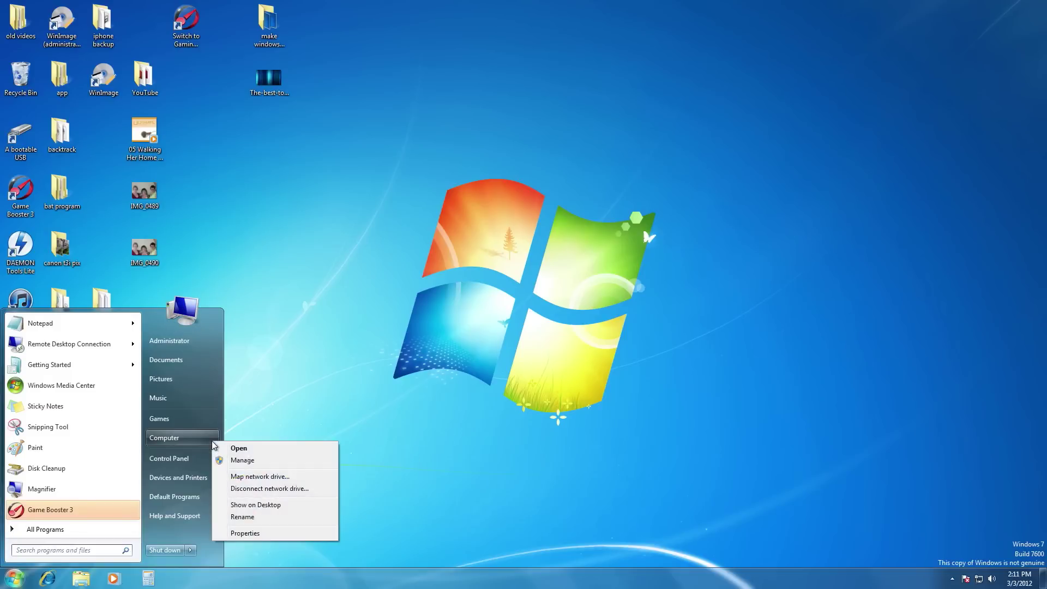
pyautogui.click(220, 461)
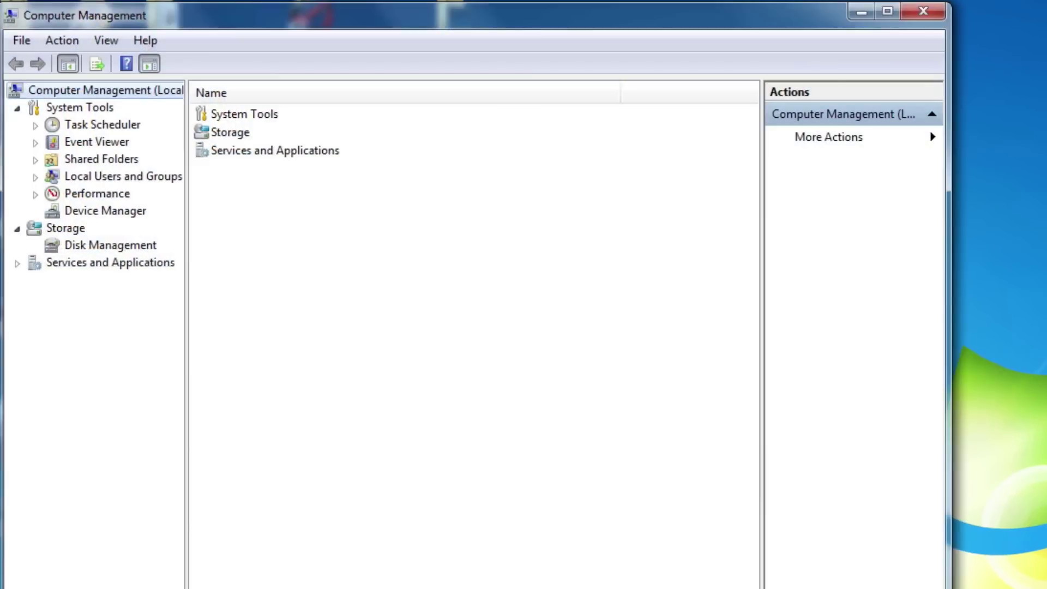
pyautogui.click(116, 267)
pyautogui.doubleClick(227, 116)
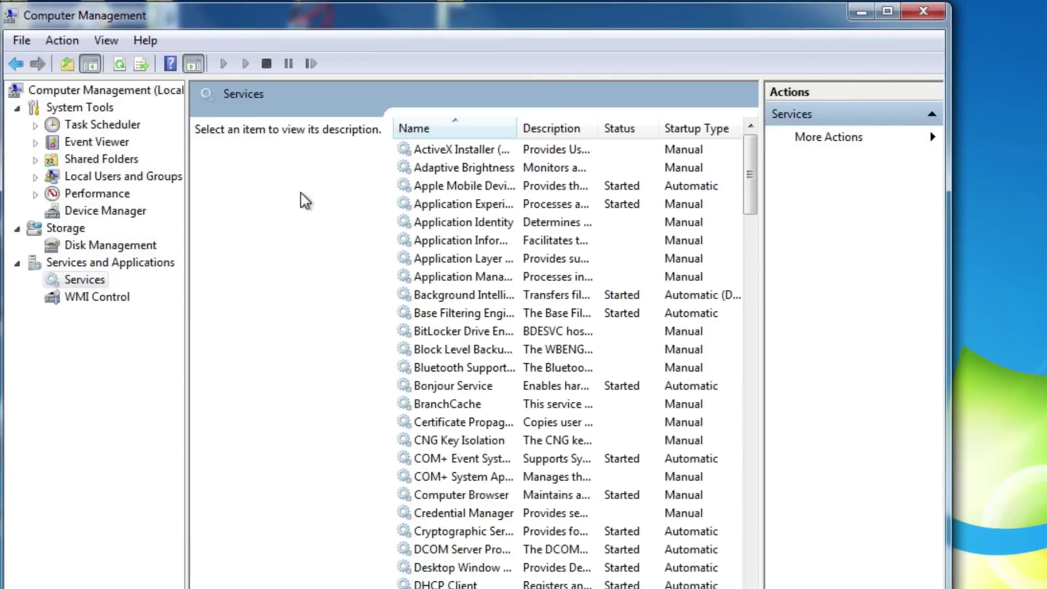
pyautogui.moveTo(750, 205); pyautogui.dragTo(747, 559)
pyautogui.doubleClick(478, 463)
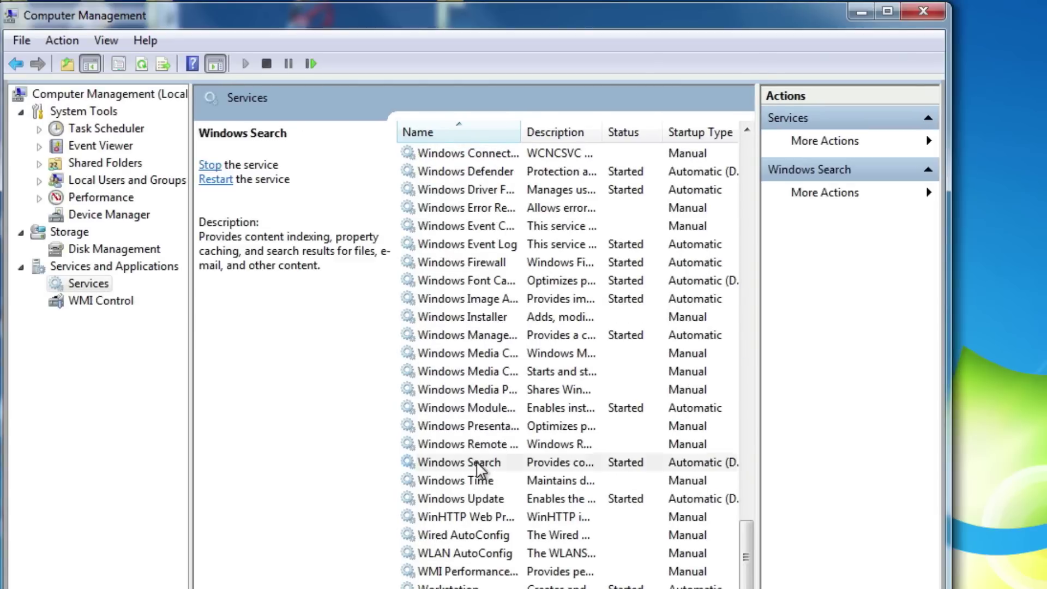
pyautogui.click(443, 329)
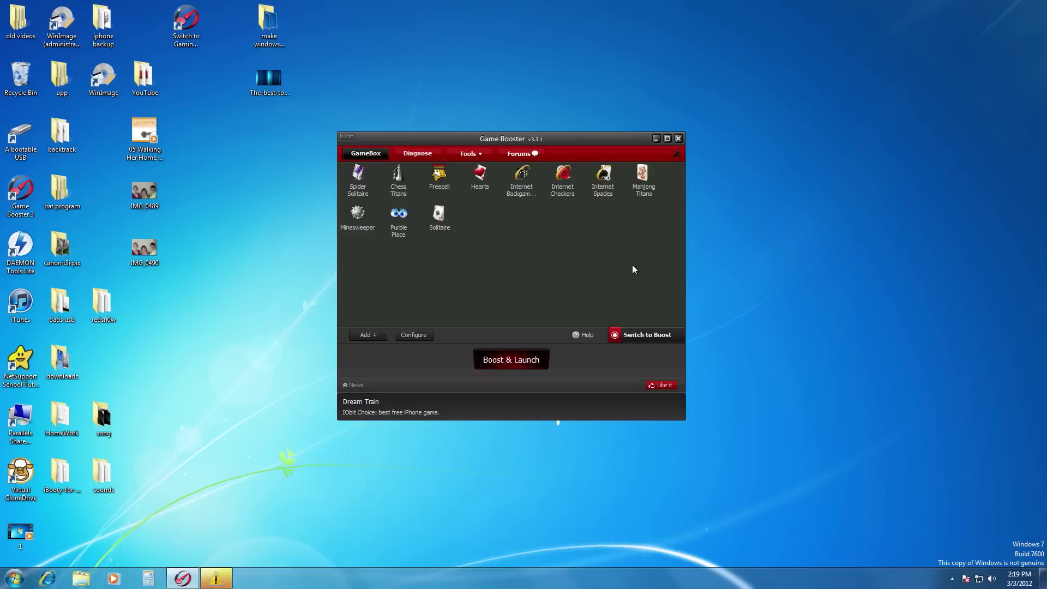
# - Start a Game Booster boost that stops 16 services and 2 processes
pyautogui.click(636, 336)
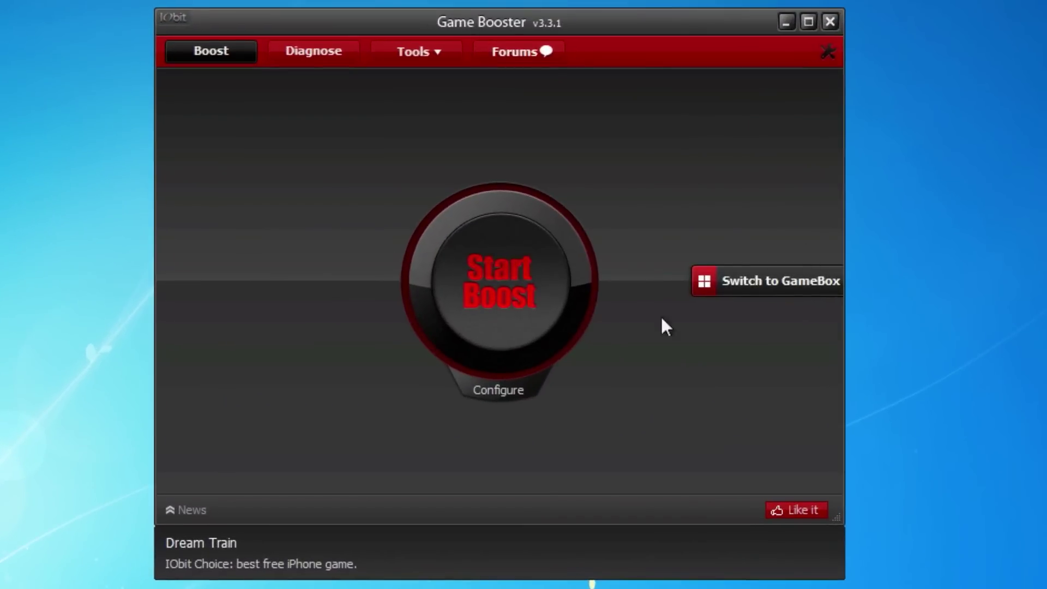
pyautogui.click(488, 314)
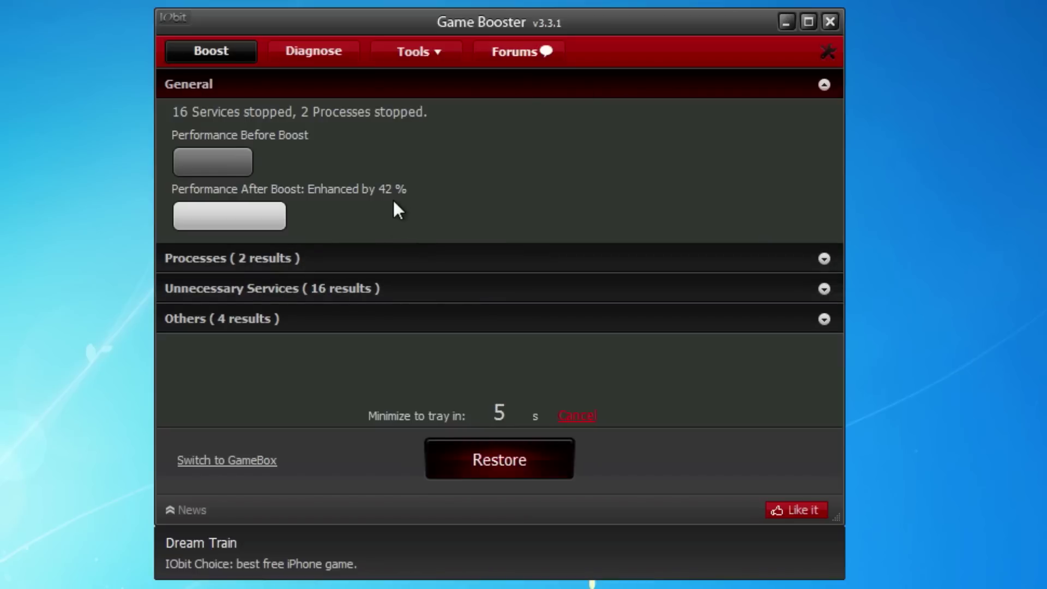
pyautogui.click(556, 464)
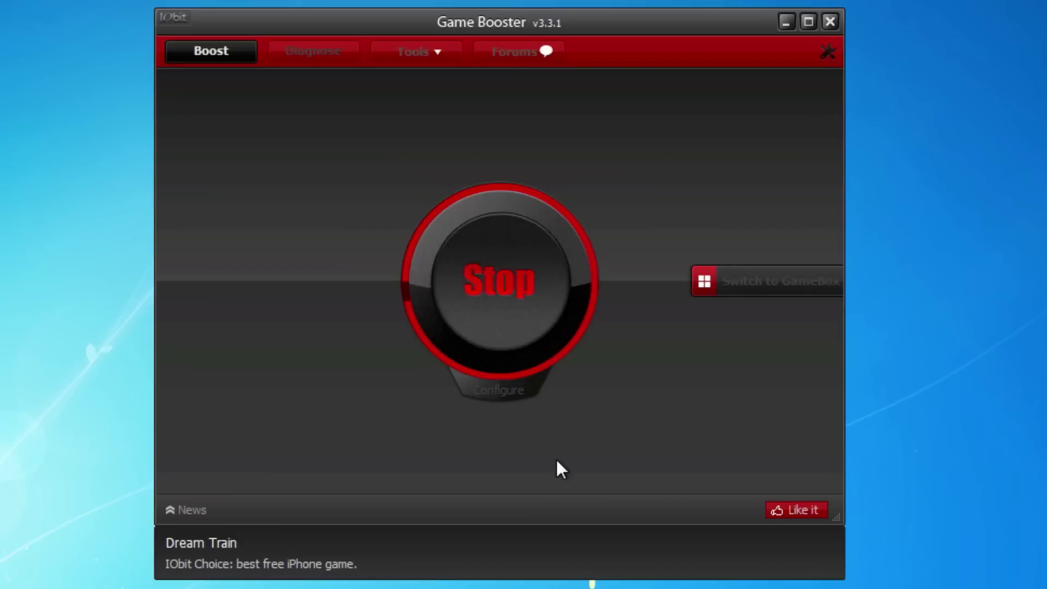